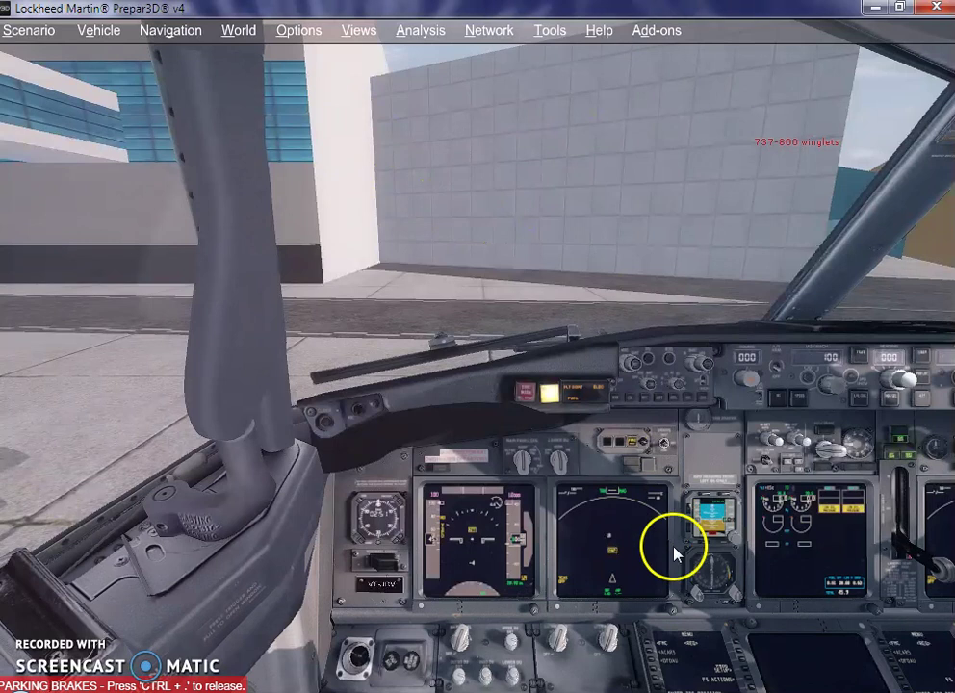
Pop the 737's FMC/CDU out into its own window, showing the MENU page.
click(704, 659)
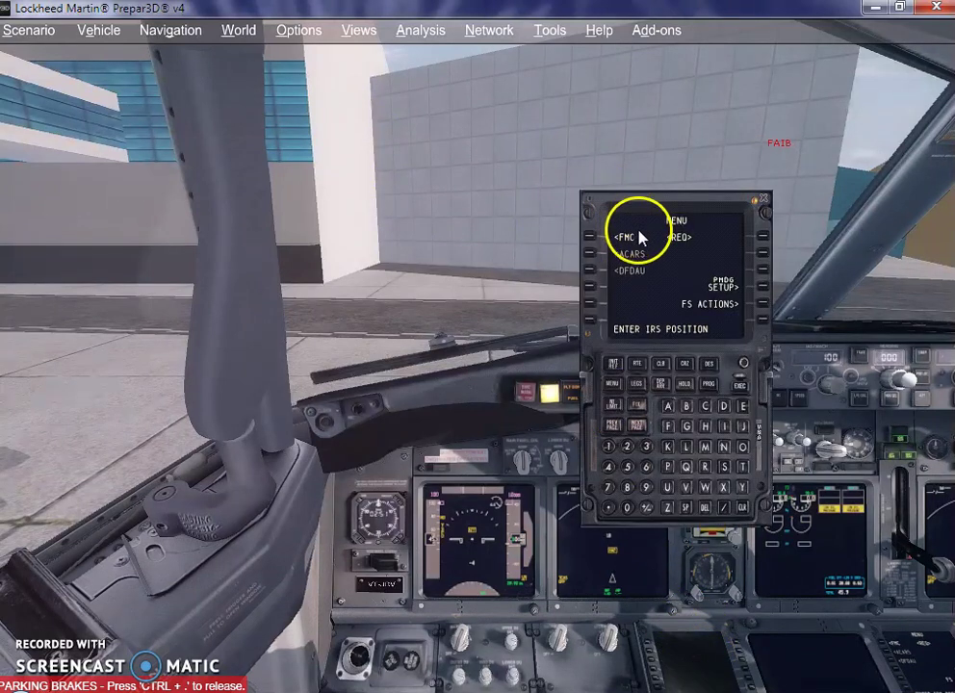
Go from the FMC menu to the POS INIT page showing VABB and gate A1.
click(589, 237)
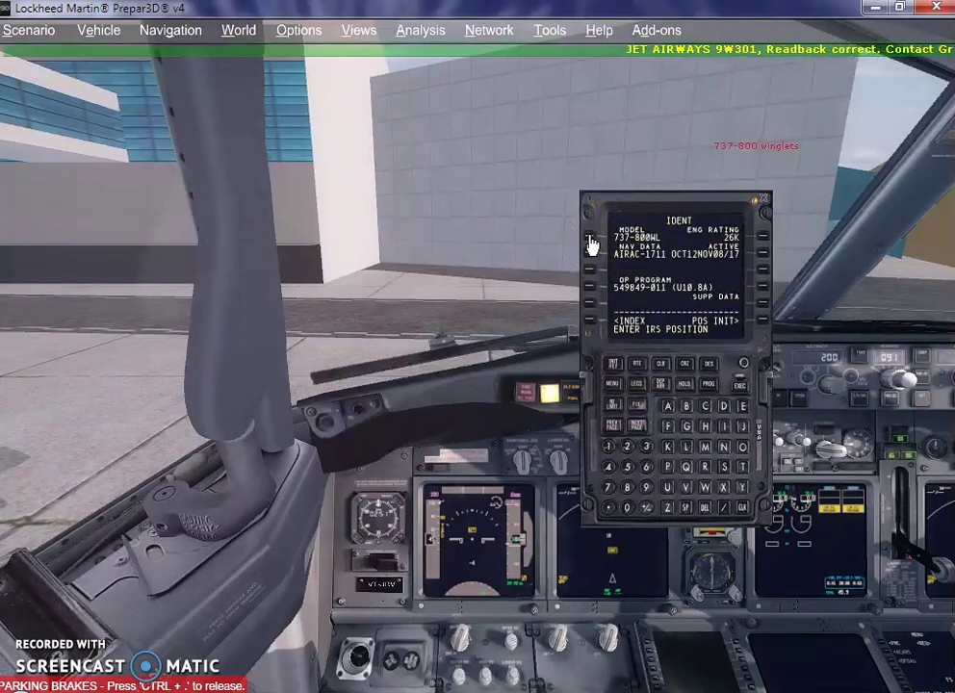
click(765, 323)
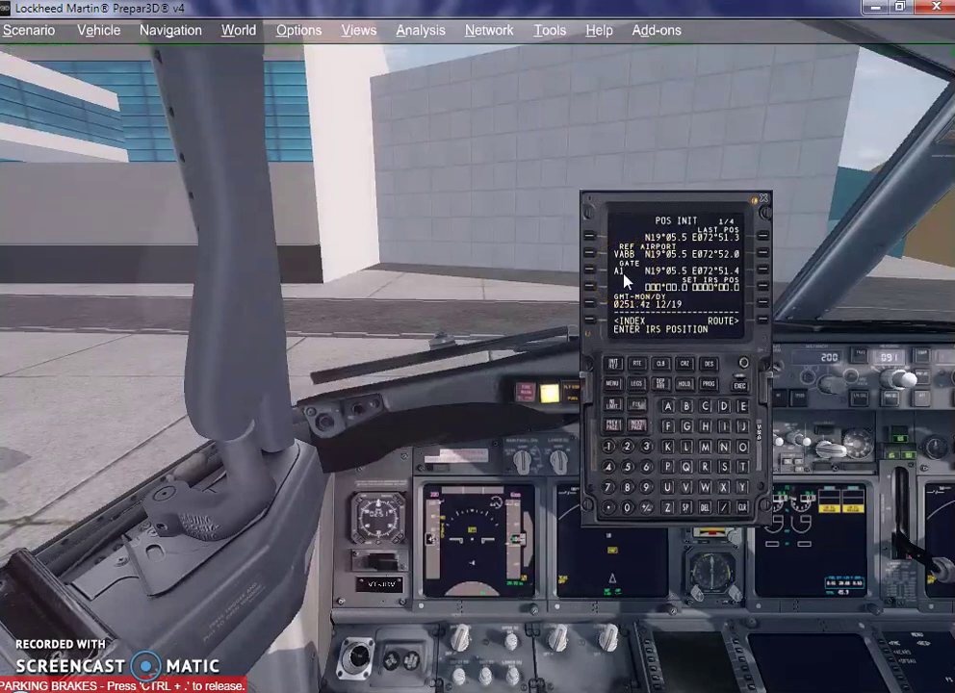
Set the IRS position to the gate coordinates and move the FMC to the upper left.
click(763, 272)
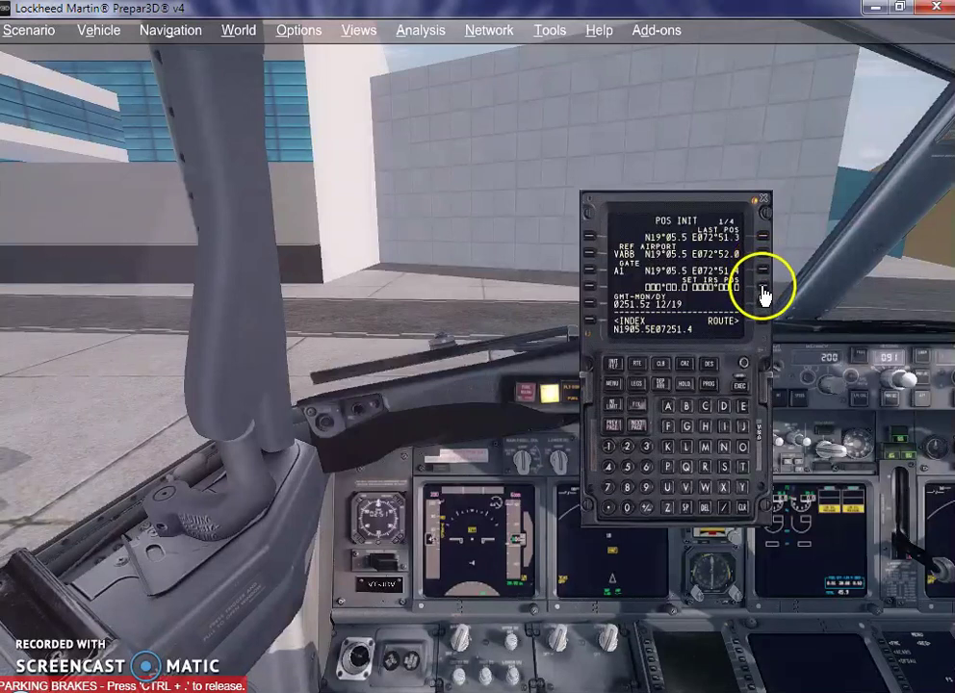
click(763, 292)
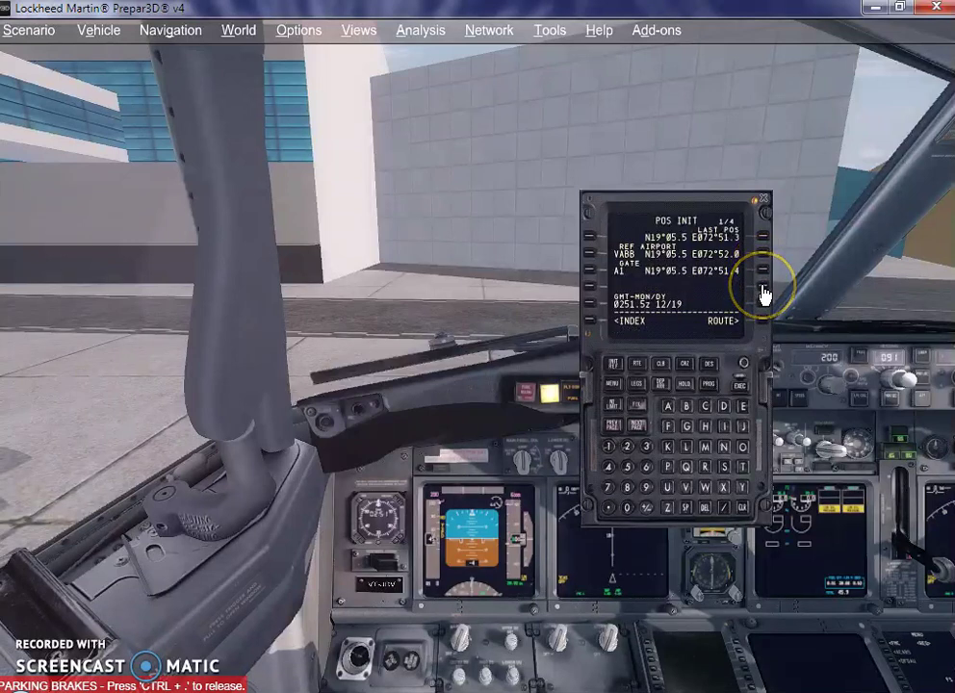
drag(611, 207, 260, 116)
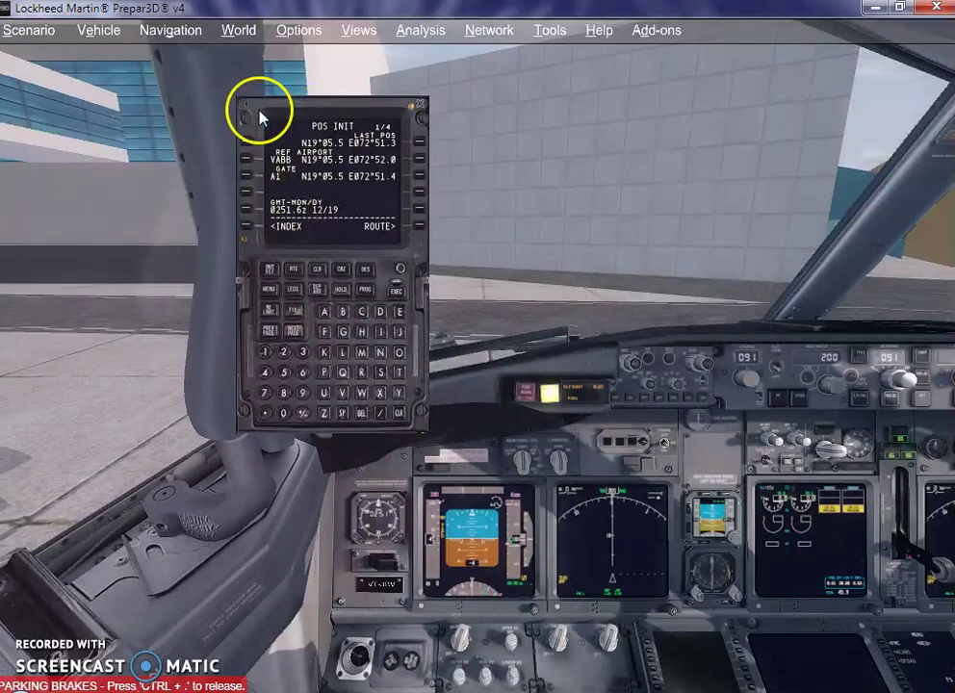
Check the navigation display has come alive, then bring up the RTE page.
click(622, 535)
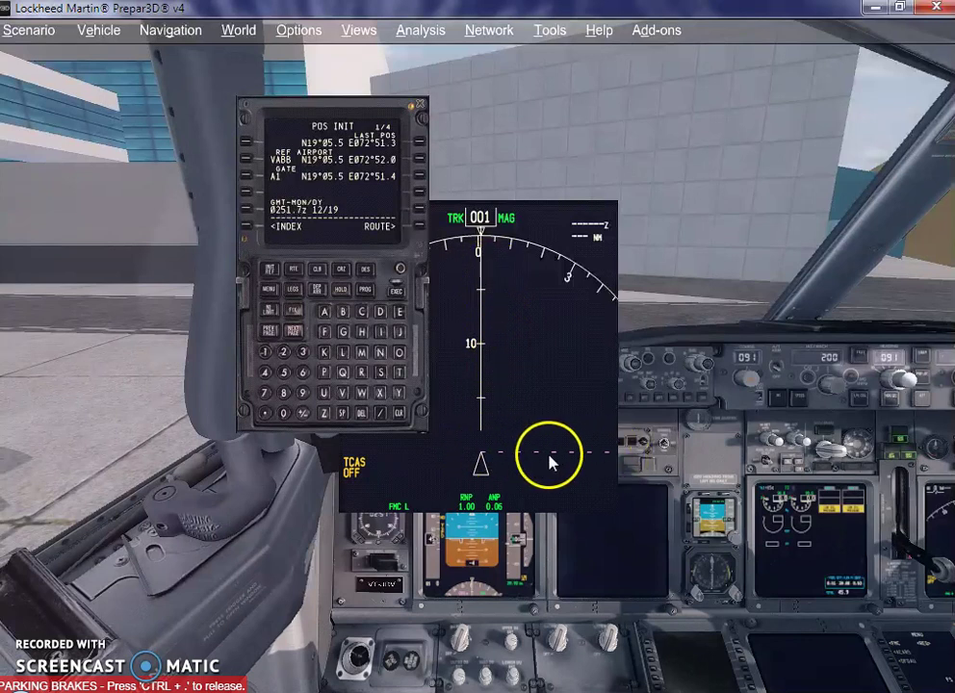
drag(515, 263, 420, 235)
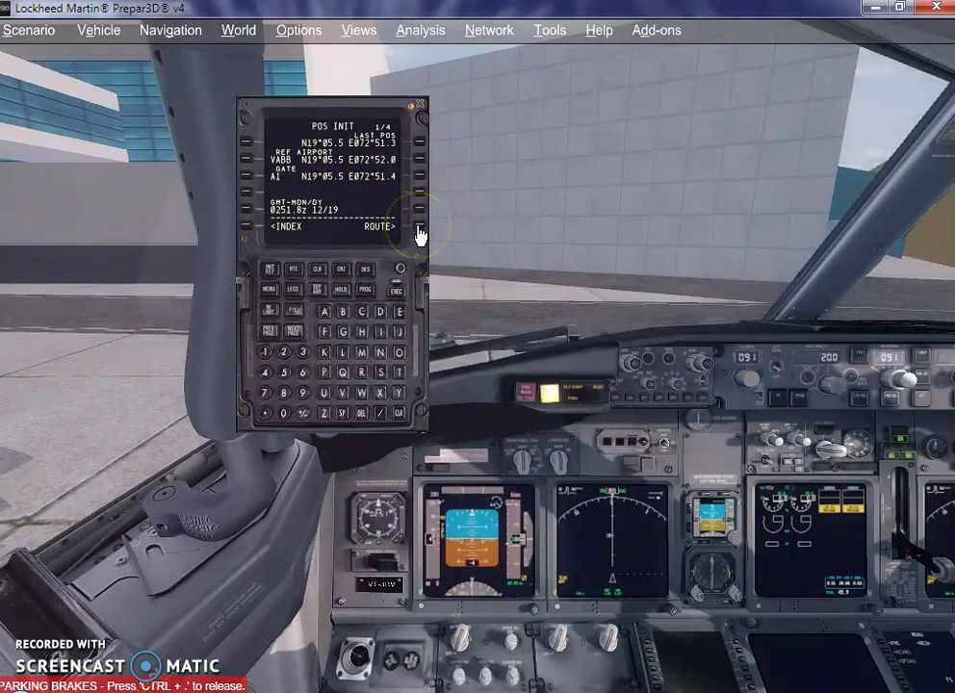
click(420, 235)
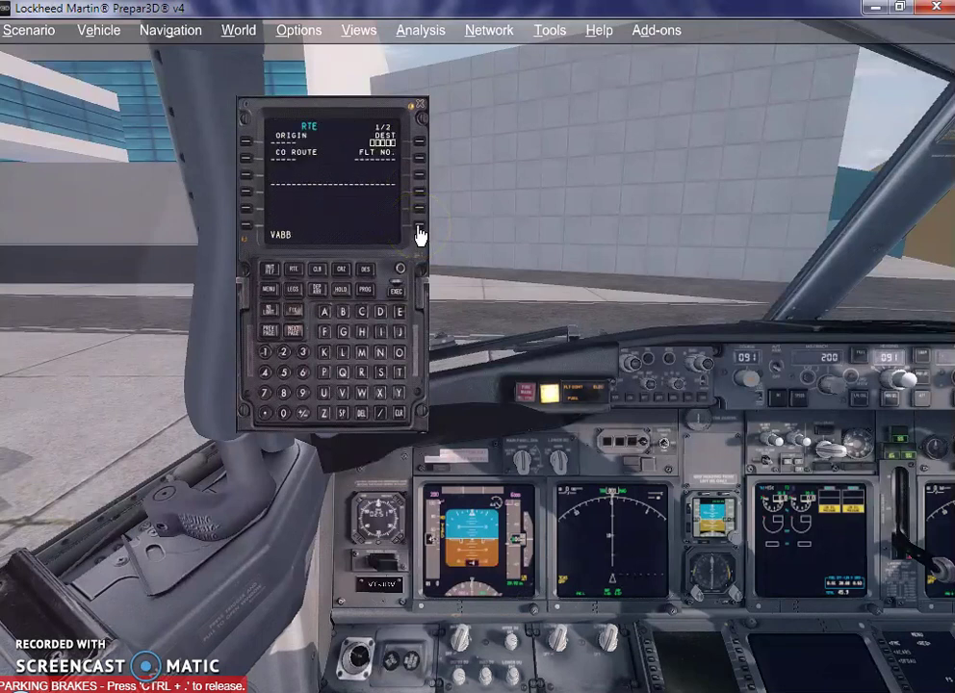
Add VIDP after VABB so the scratchpad reads VABBVIDP.
drag(418, 235, 684, 111)
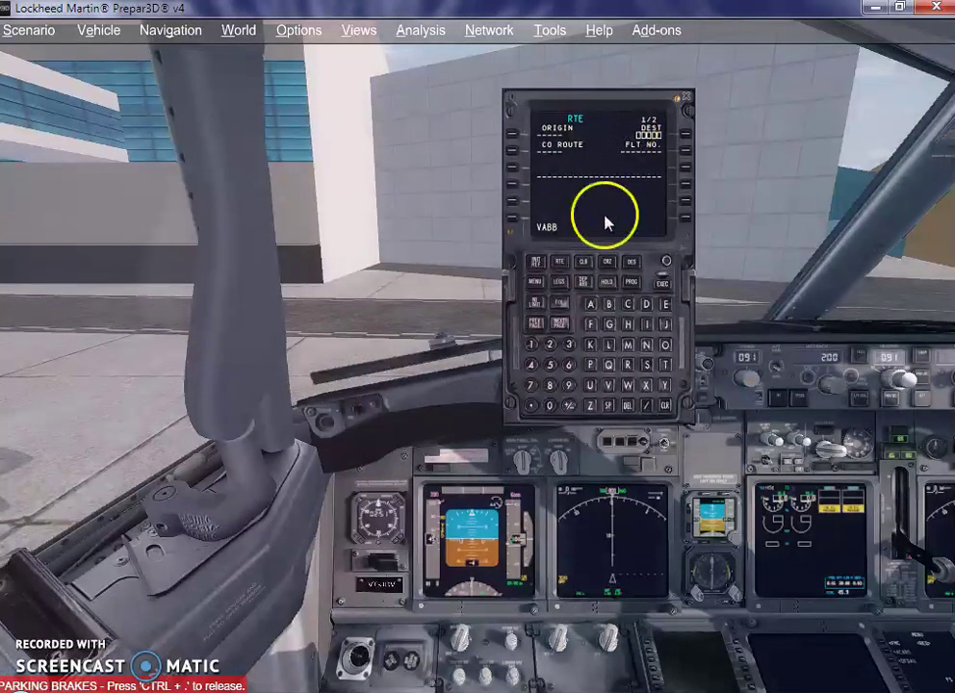
click(610, 386)
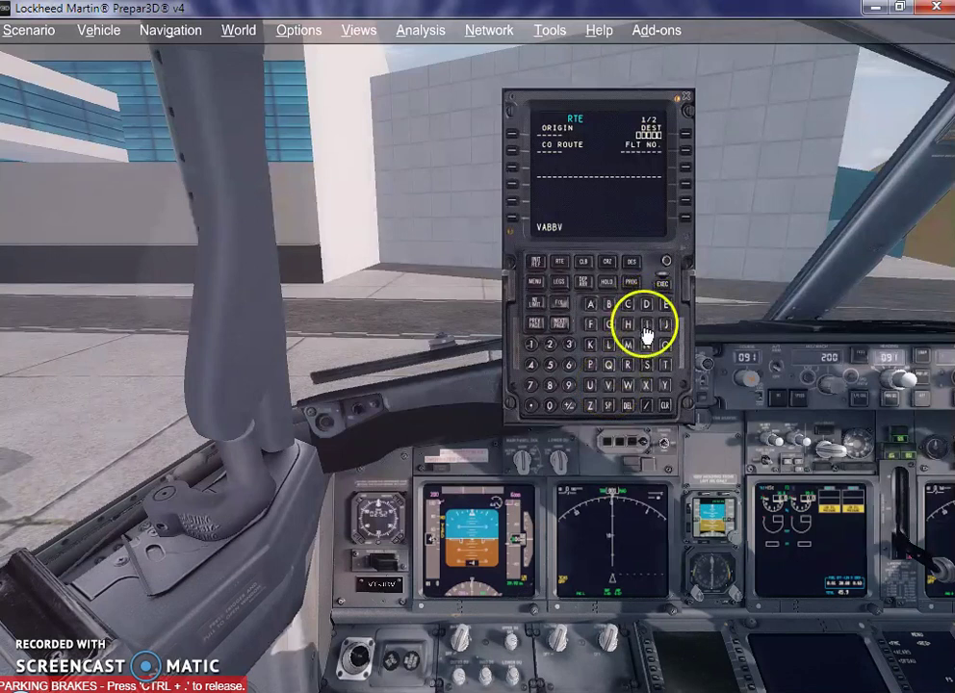
click(646, 324)
click(646, 304)
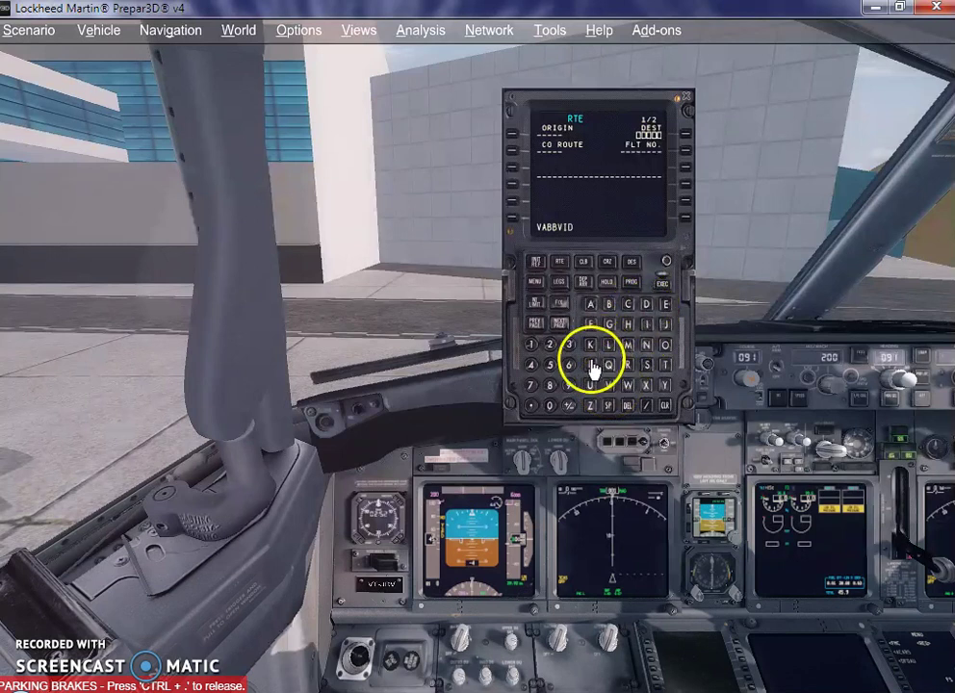
click(590, 207)
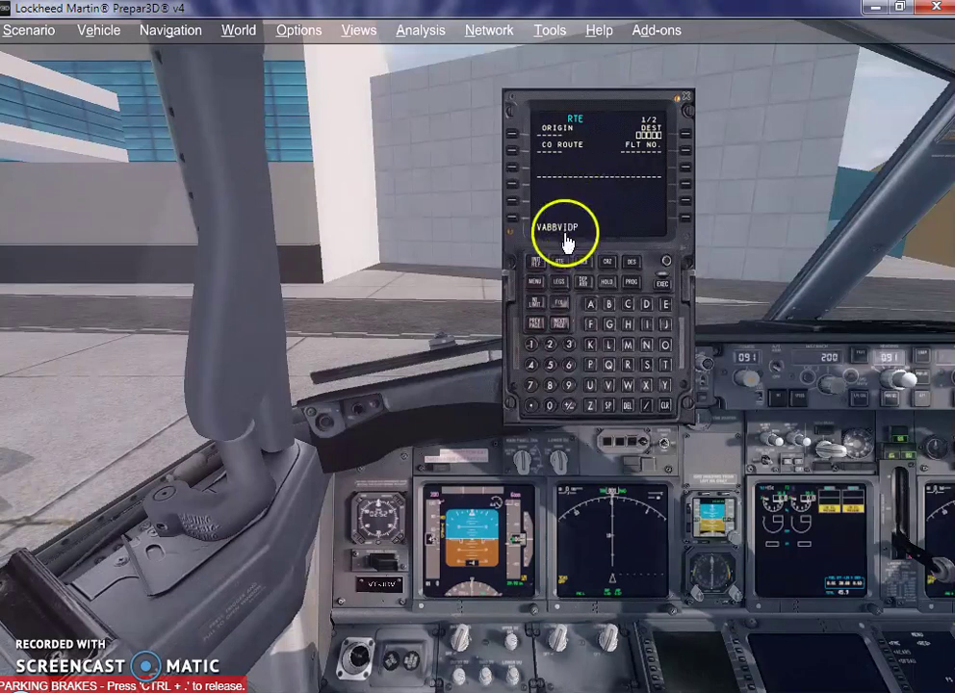
Load company route VABBVIDP, filling ORIGIN VABB and DEST VIDP.
click(513, 160)
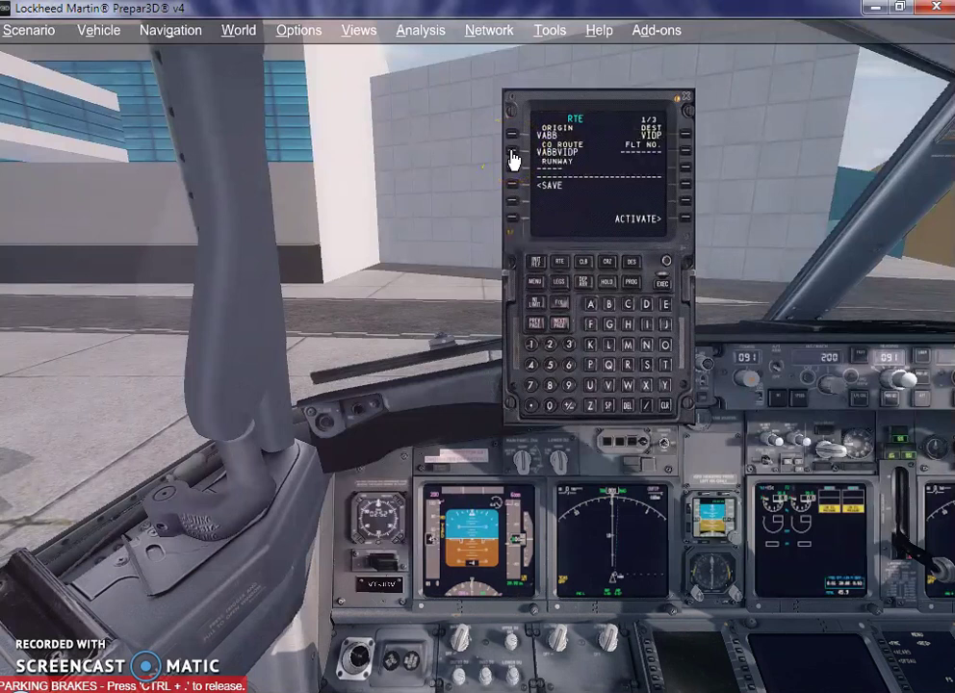
click(618, 536)
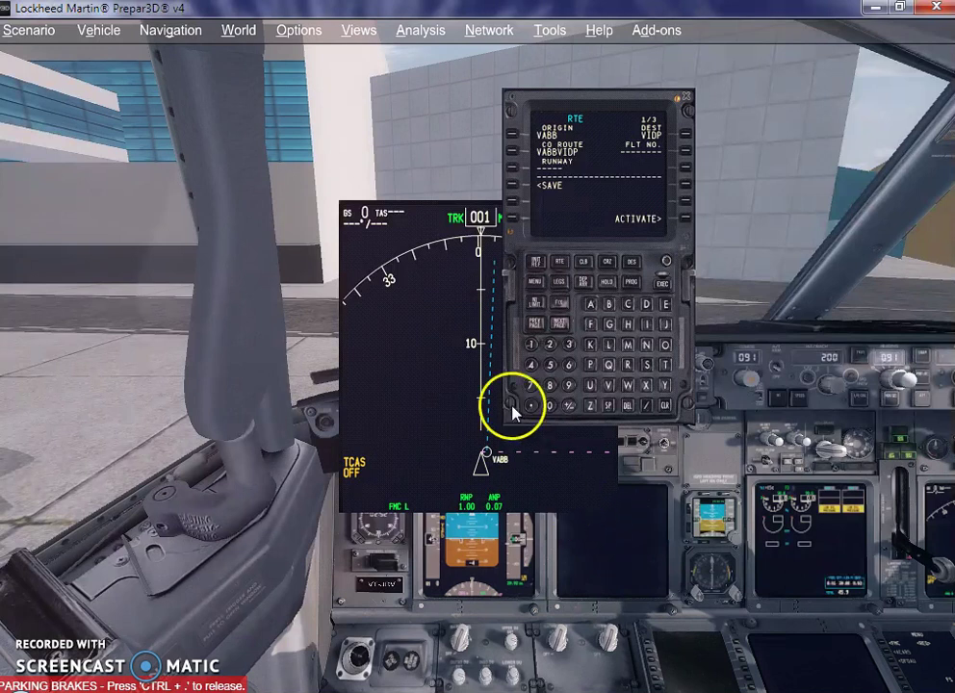
drag(525, 102, 664, 126)
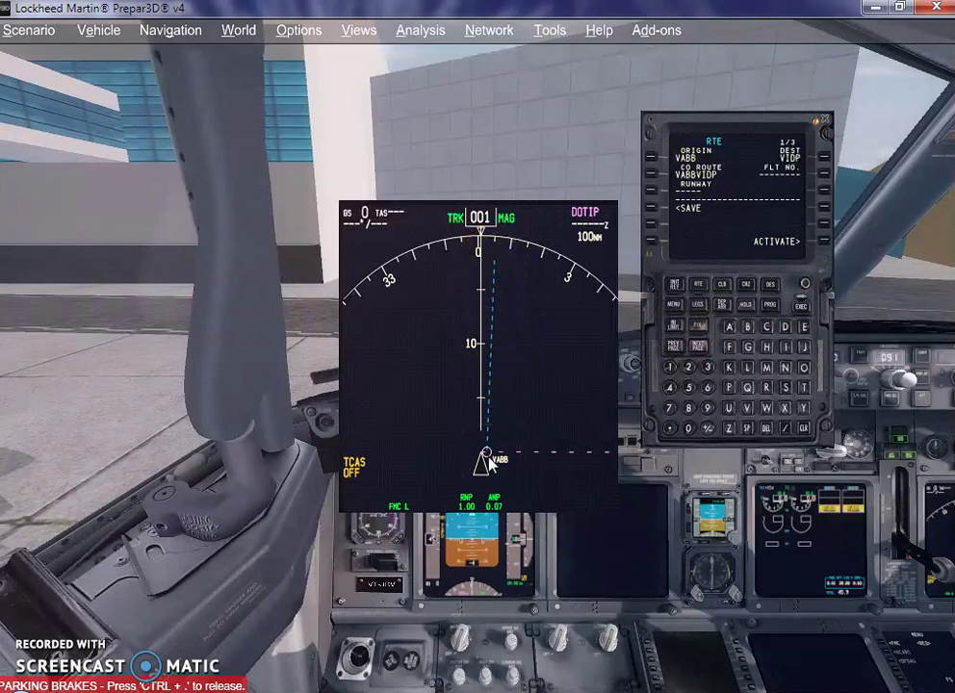
Close the navigation display window and move the FMC toward the view centre.
mouse_move(489, 463)
mouse_down()
mouse_move(495, 236)
mouse_move(493, 282)
mouse_move(485, 264)
mouse_move(409, 228)
mouse_move(376, 252)
mouse_move(392, 265)
mouse_move(425, 239)
mouse_move(536, 230)
mouse_move(537, 255)
mouse_up()
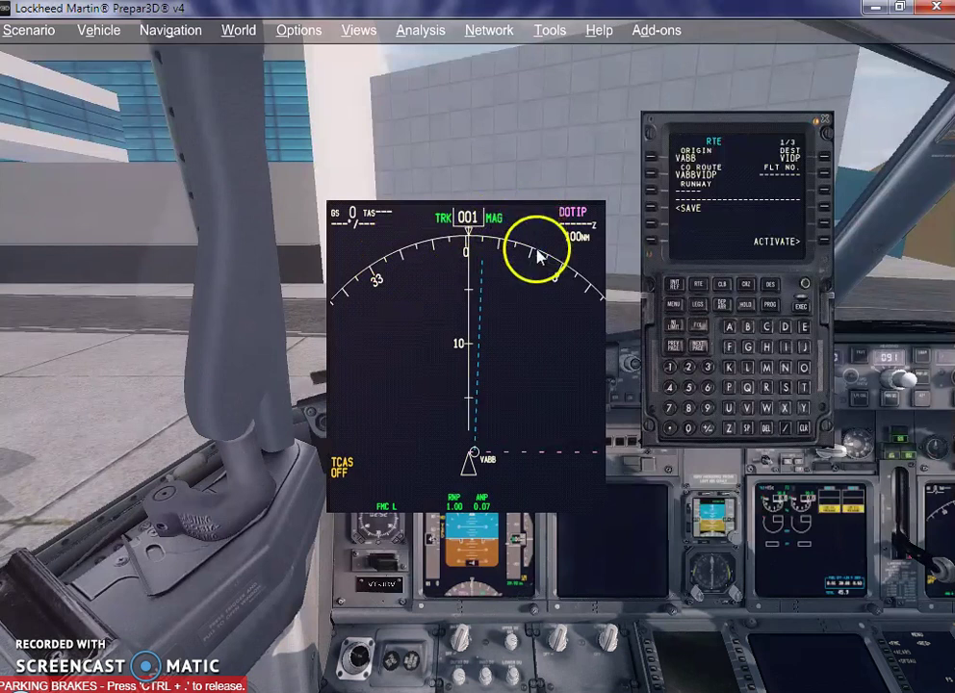
click(505, 297)
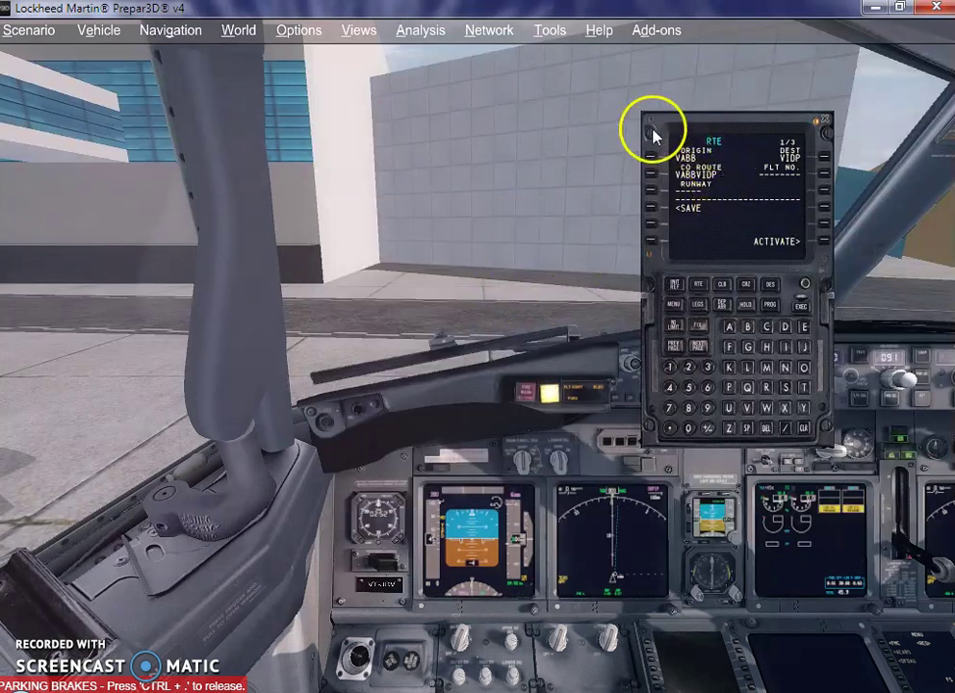
drag(653, 130, 305, 134)
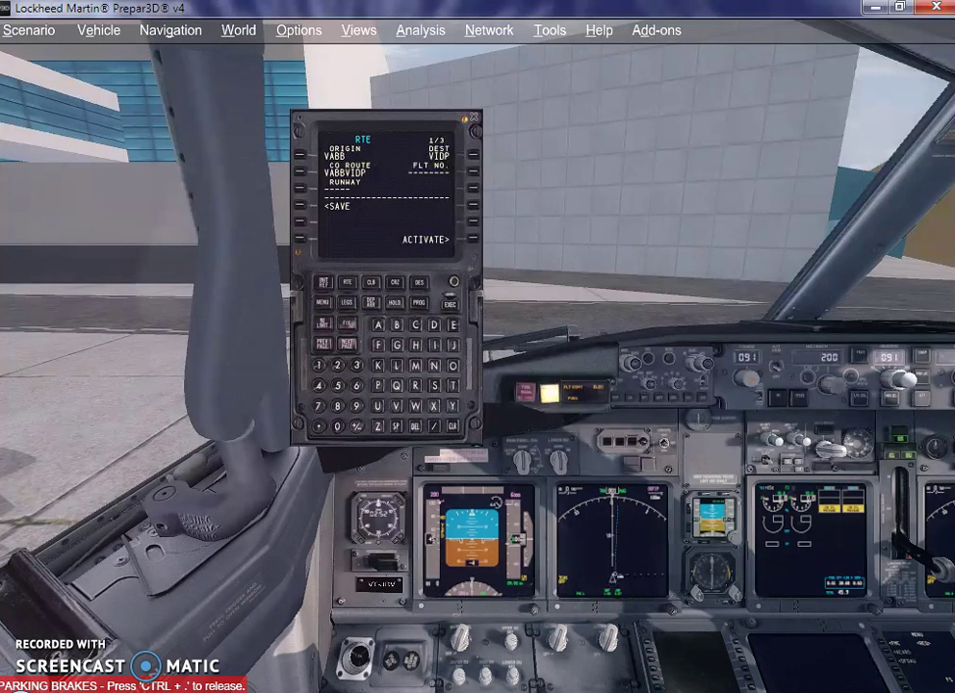
Enter runway 09 on the RTE page, then move the FMC aside and bring up ATC.
click(377, 191)
click(346, 398)
click(339, 426)
click(339, 425)
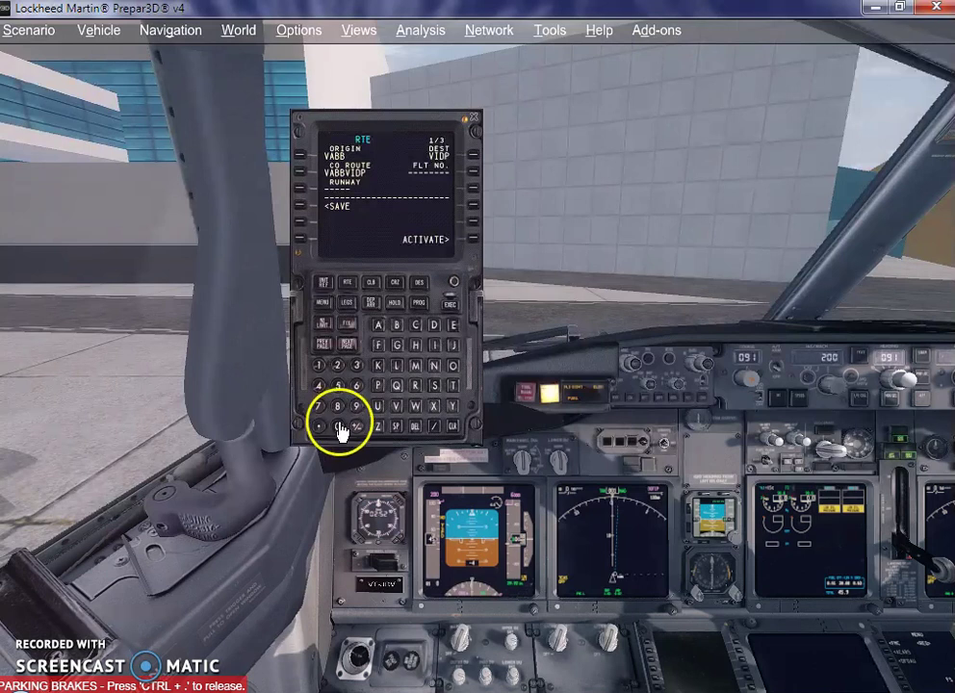
click(357, 406)
click(299, 196)
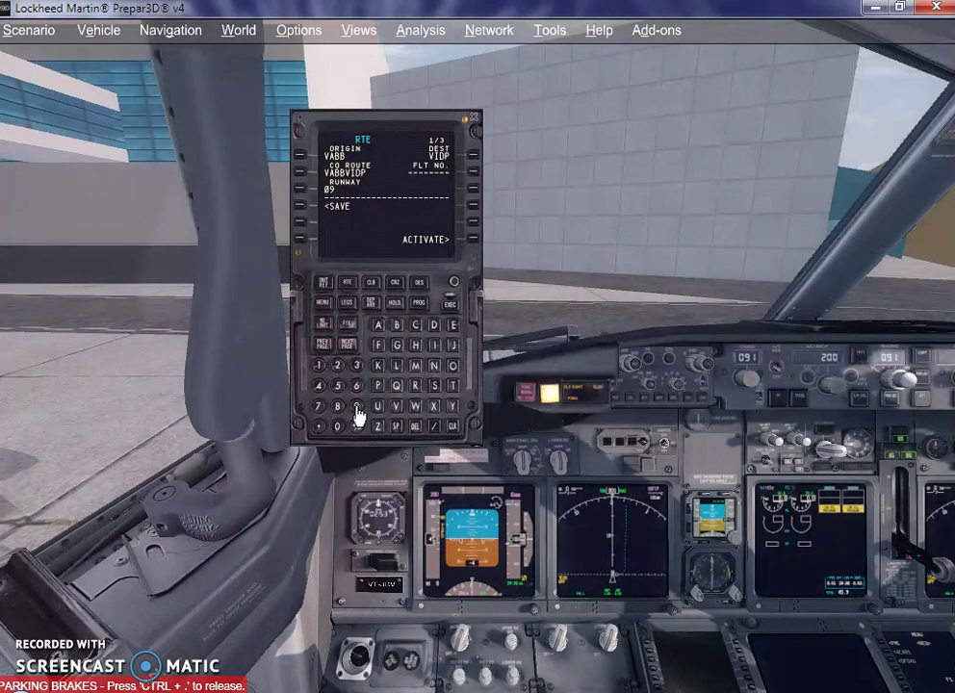
drag(307, 137, 699, 87)
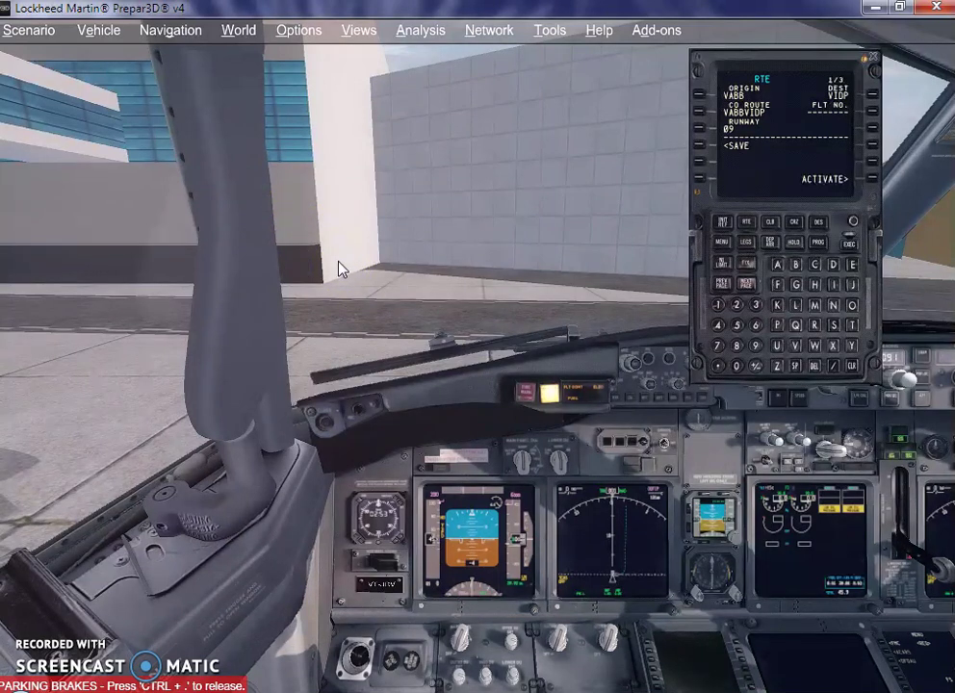
key(grave)
Show the ATC Flight Plan Information window.
click(224, 109)
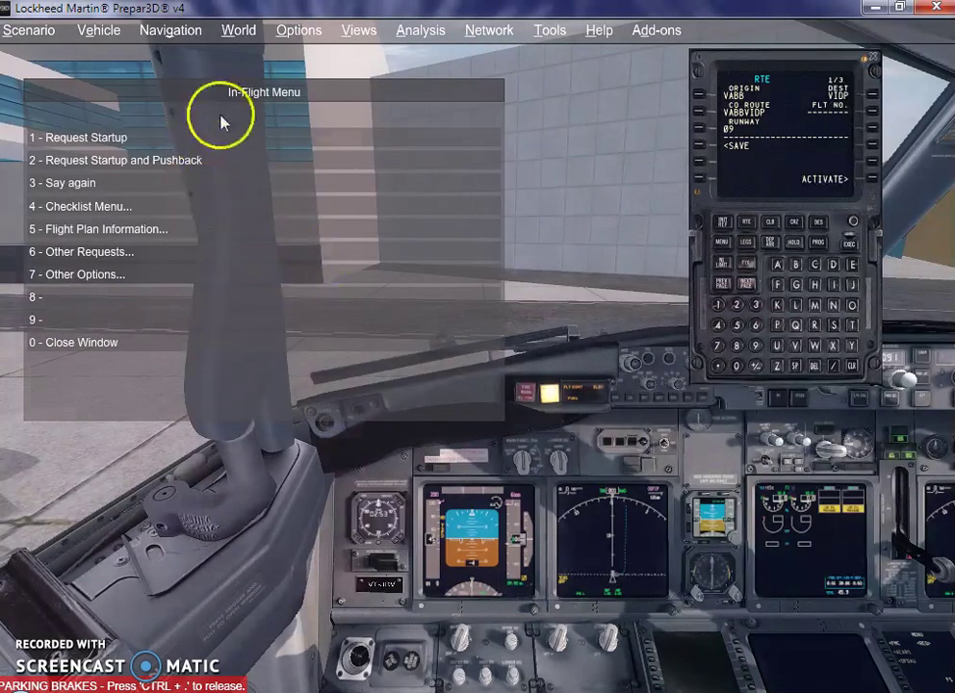
click(126, 233)
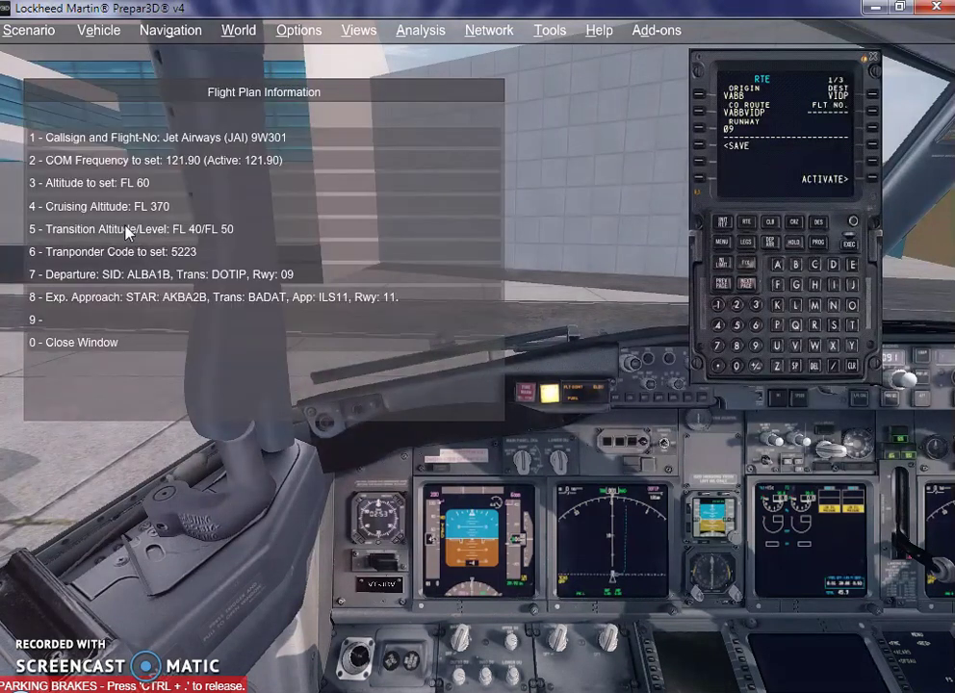
click(193, 126)
Enter flight number JAI9W301 into the FLT NO field.
click(851, 285)
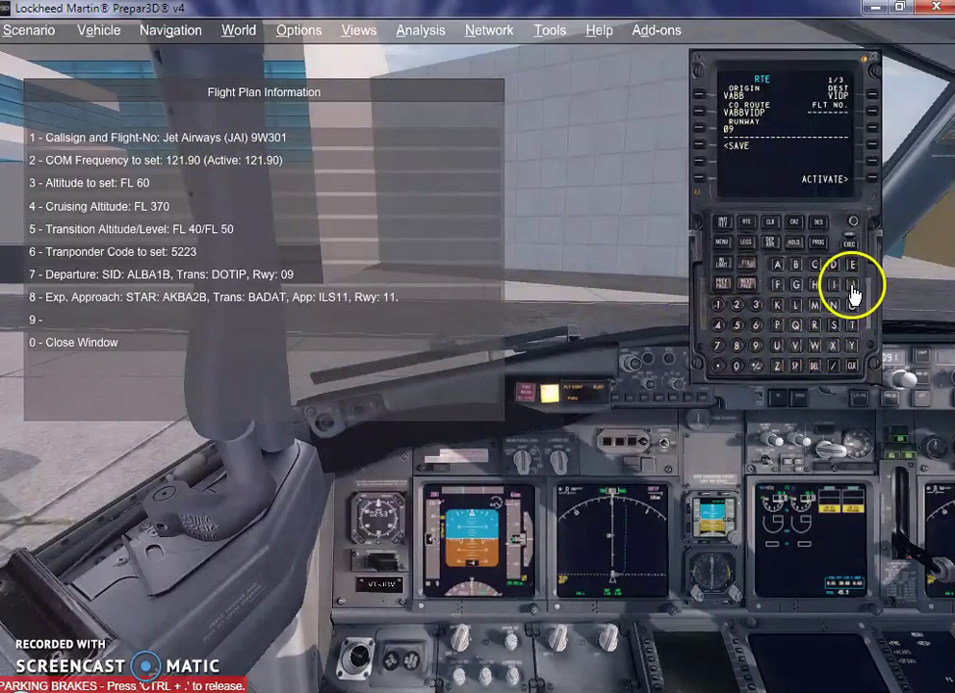
click(778, 265)
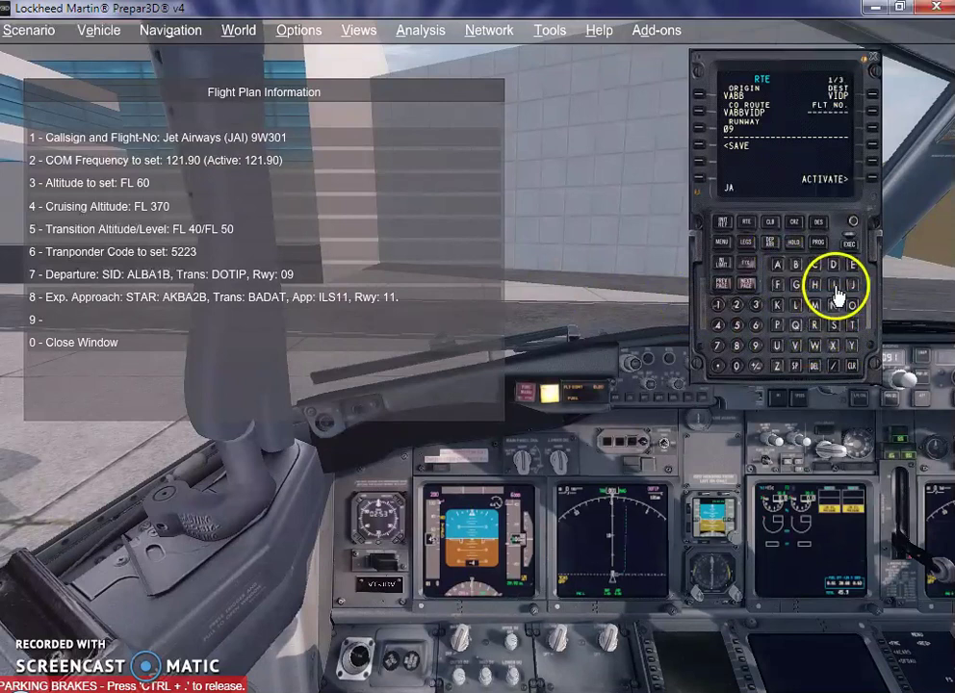
click(757, 347)
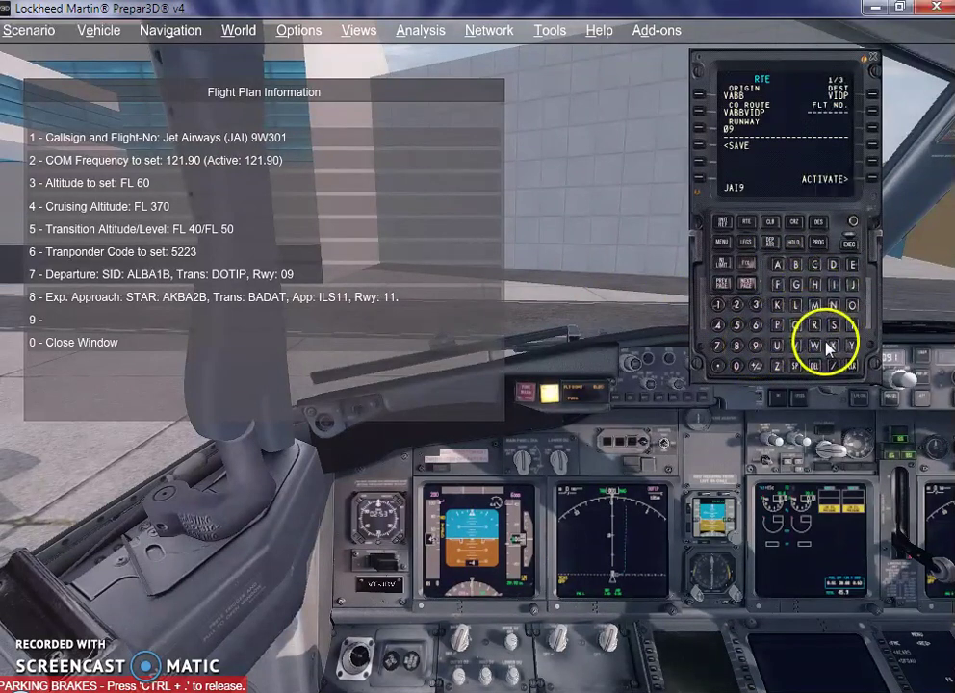
text(W)
click(756, 304)
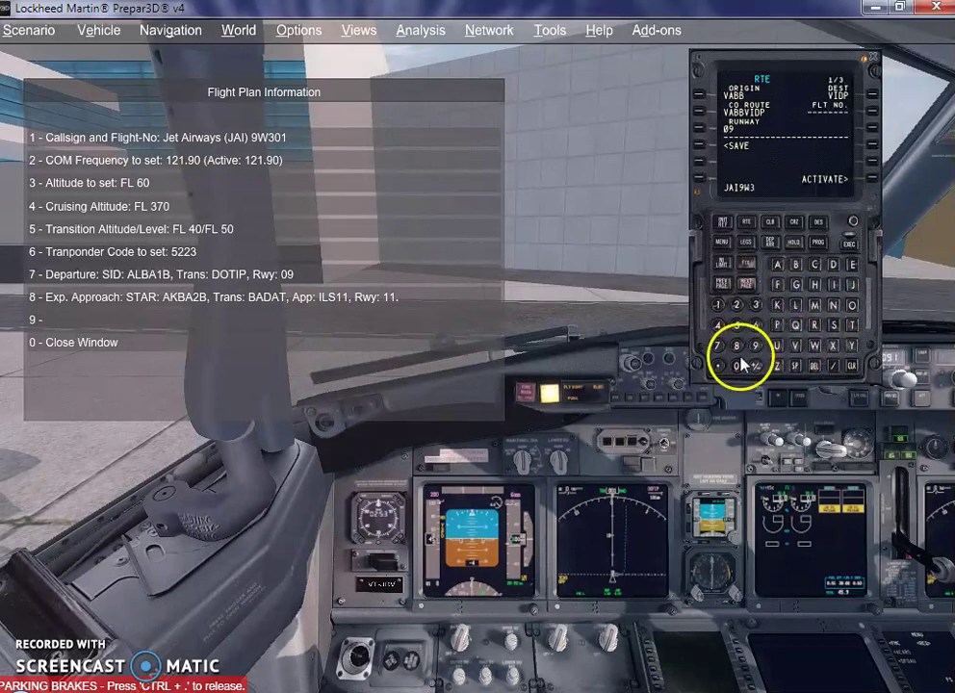
click(737, 364)
click(718, 306)
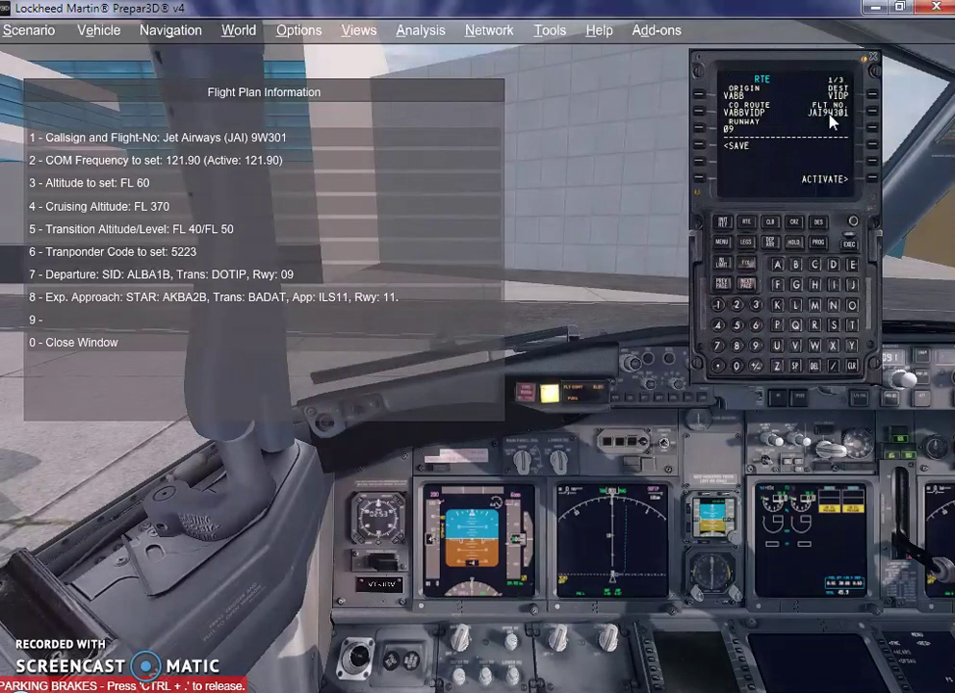
click(780, 144)
Activate and execute the VABB–VIDP route and view the magenta route toward DOTIP on the ND.
click(736, 99)
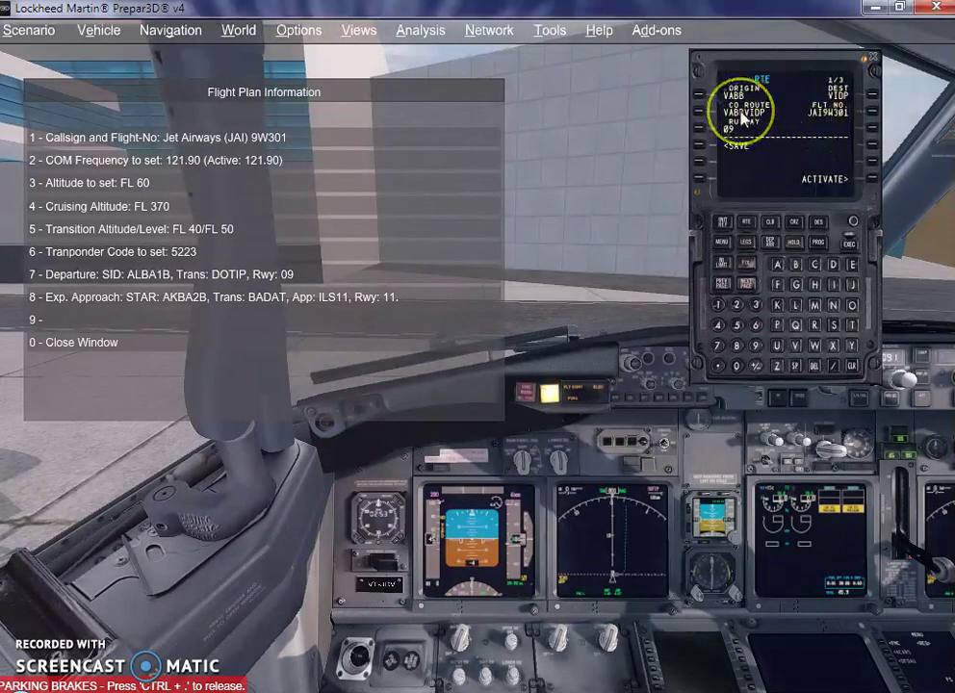
click(747, 119)
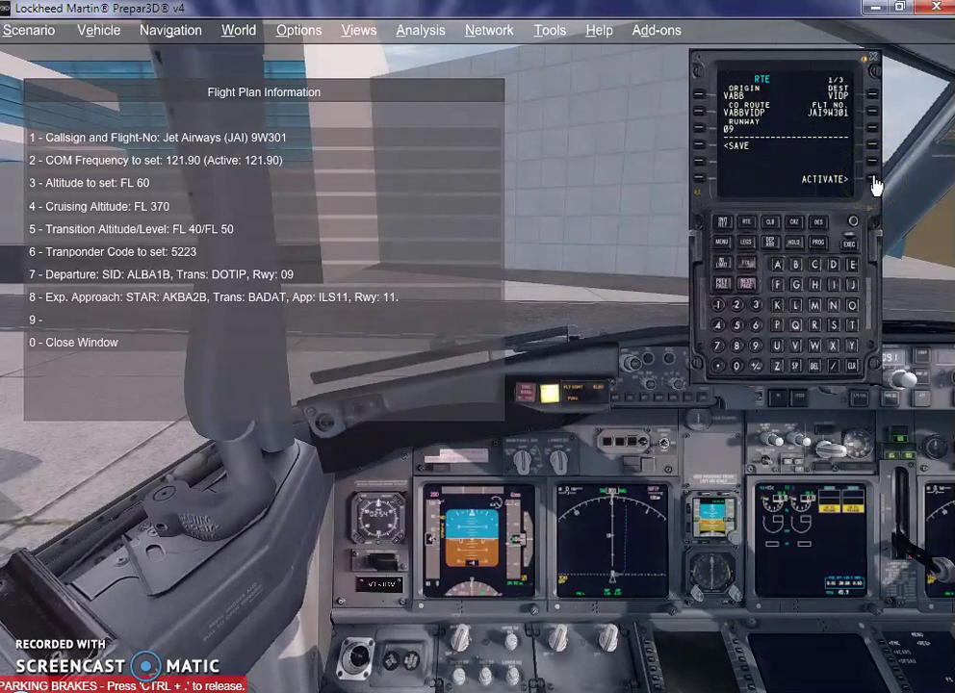
click(851, 240)
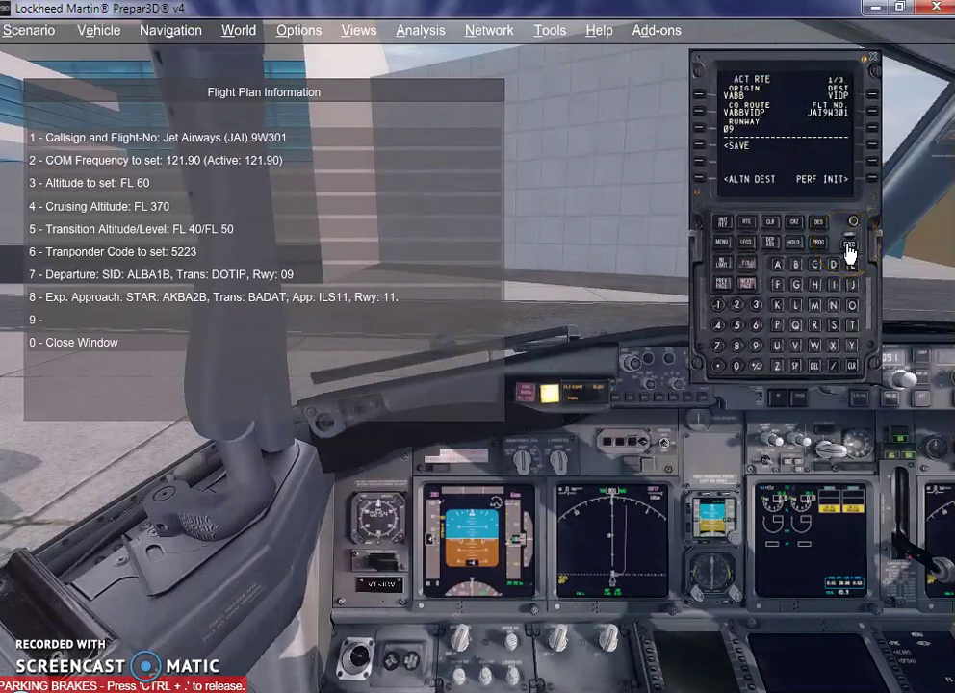
click(604, 516)
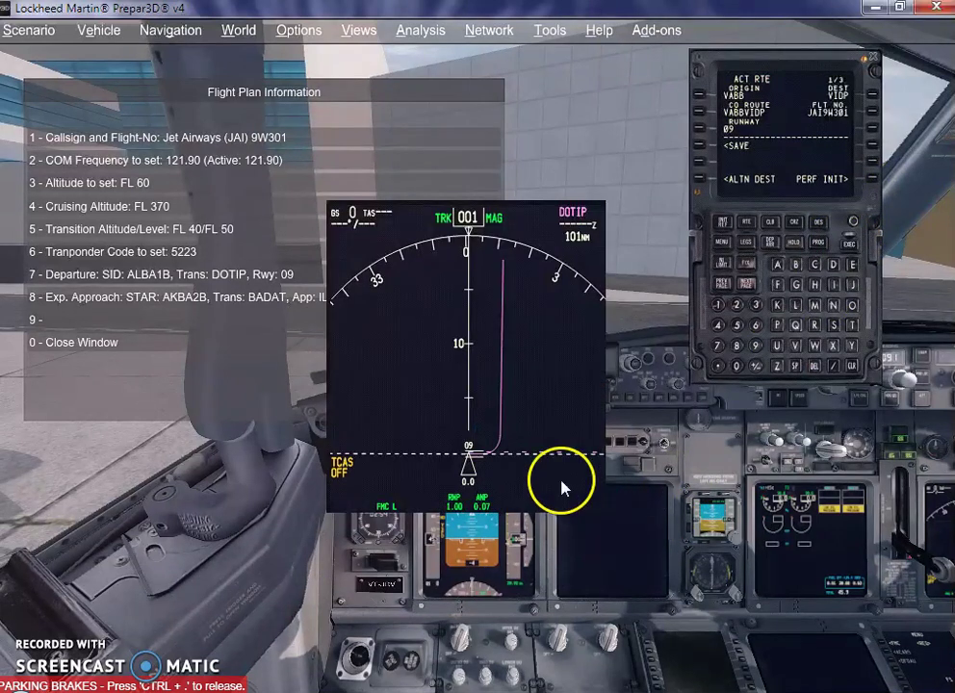
Close the Flight Plan Information window and the enlarged navigation display.
click(101, 349)
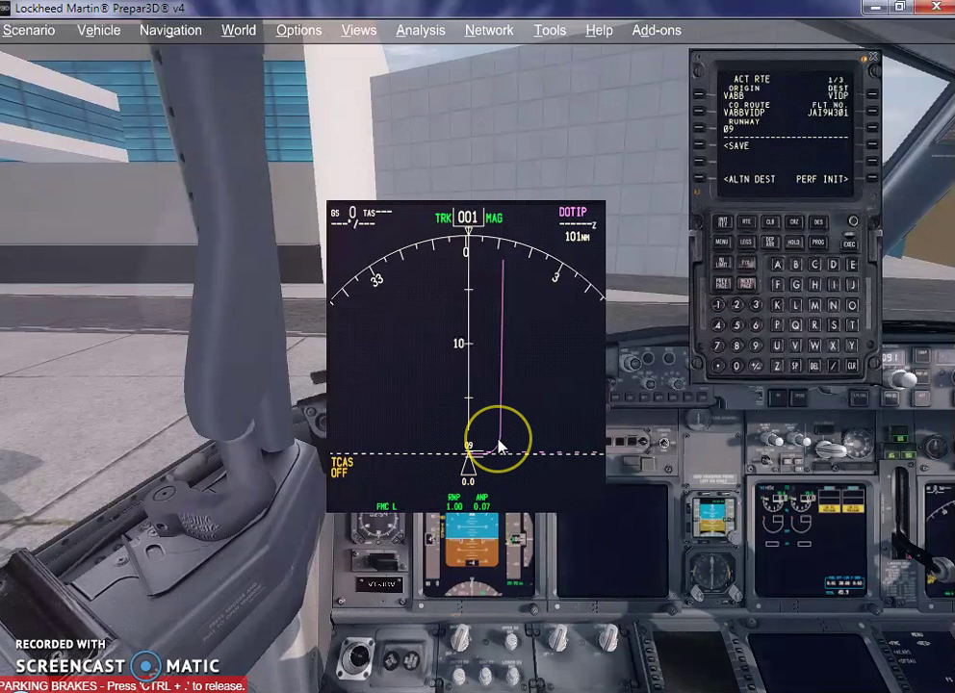
click(508, 266)
drag(508, 268, 486, 358)
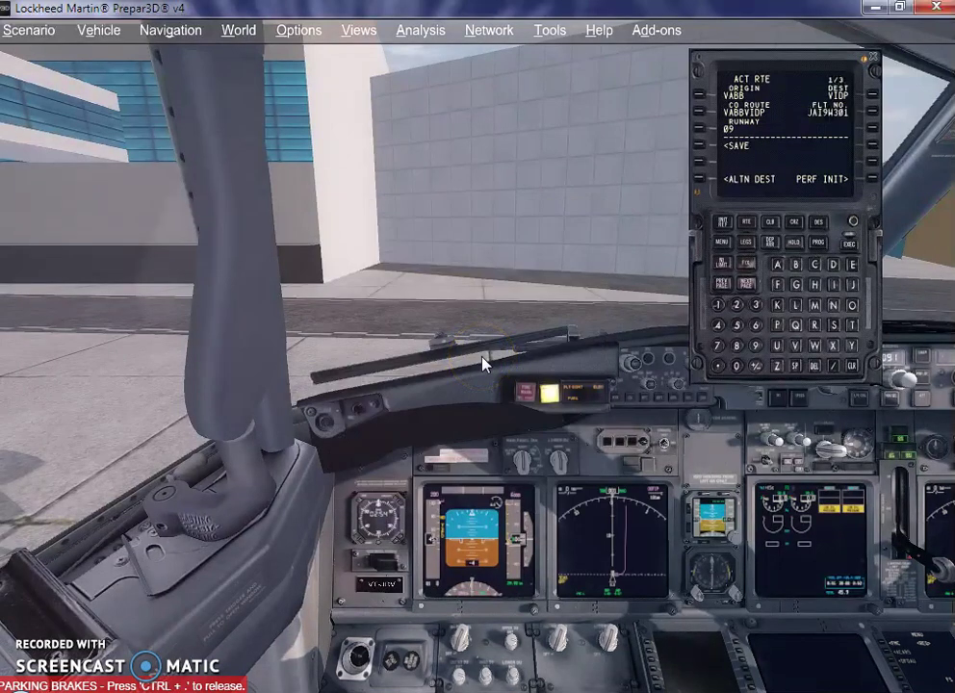